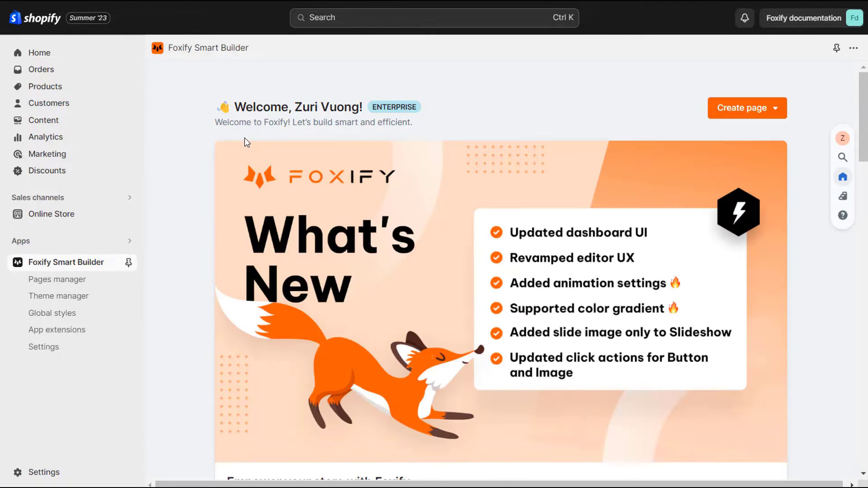
Step: Upload the EuclidCircularARegular and NovareseStd Medium font files to the library's Uploaded fonts
click(85, 352)
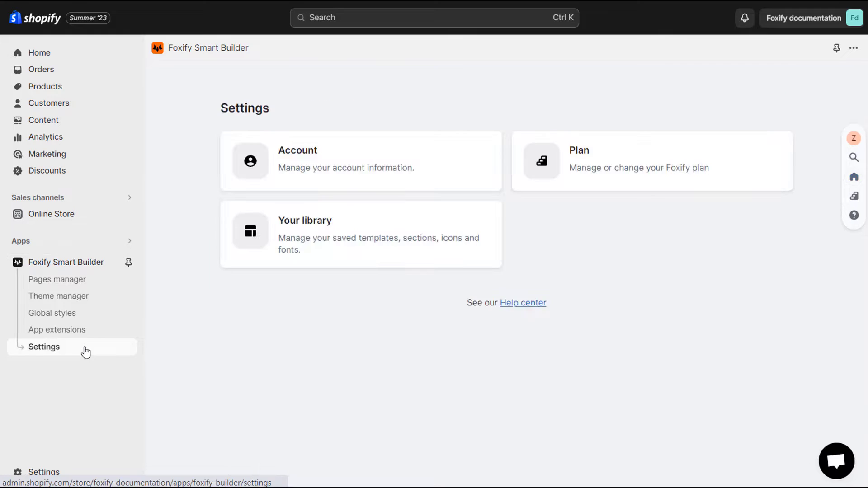
click(379, 256)
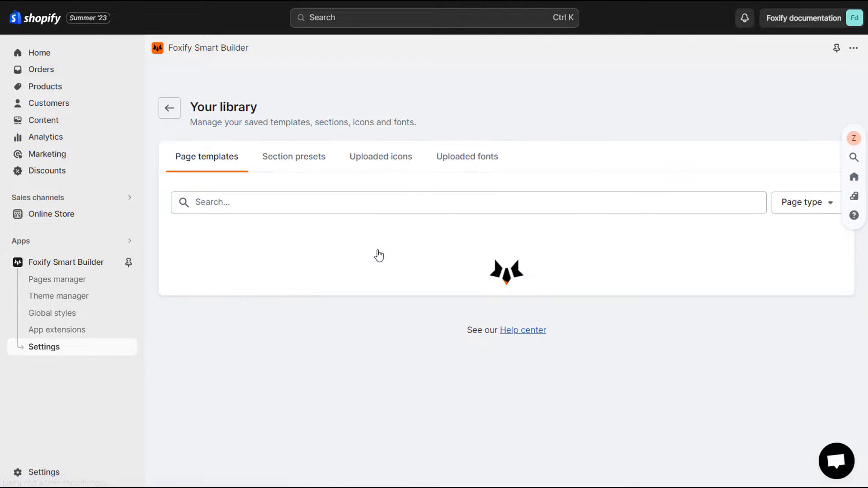
click(455, 167)
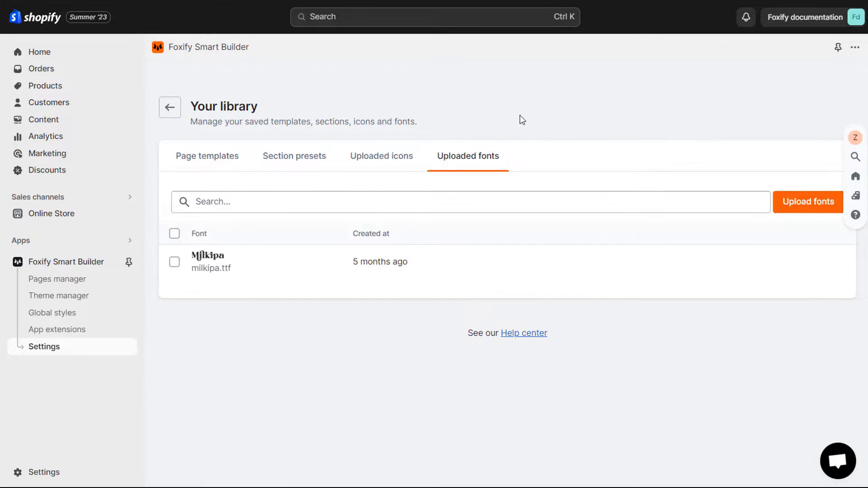
click(783, 211)
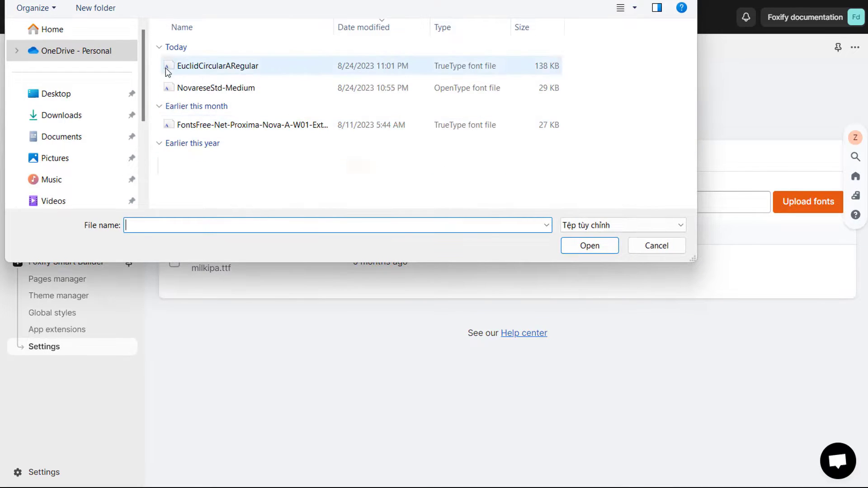
drag(155, 66, 210, 88)
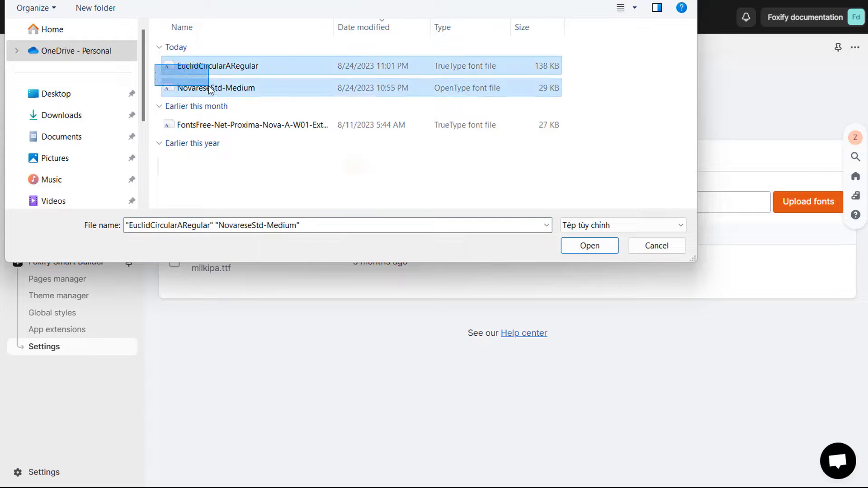
click(590, 246)
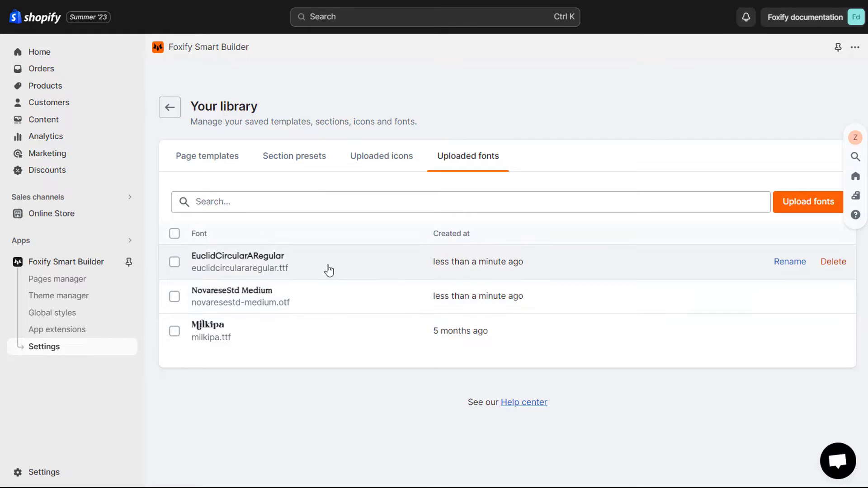
Step: Create a blank home template, 'Foxify home page', using the layout without header and footer
click(100, 286)
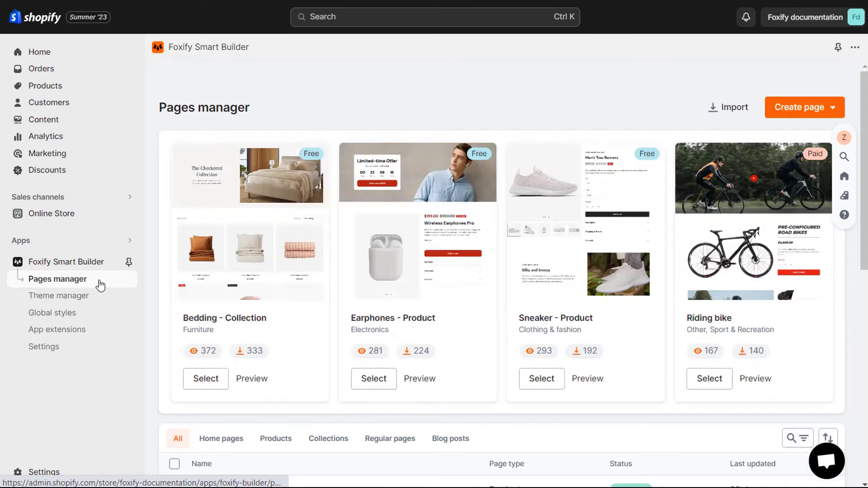
click(792, 118)
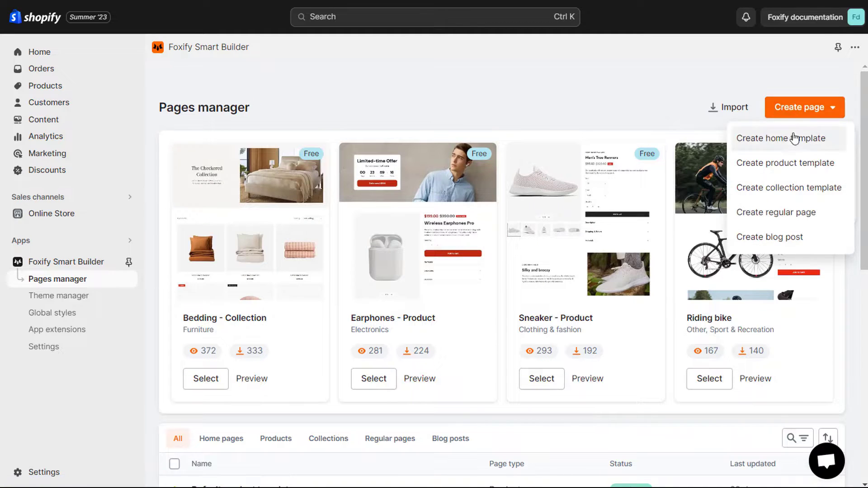
click(793, 149)
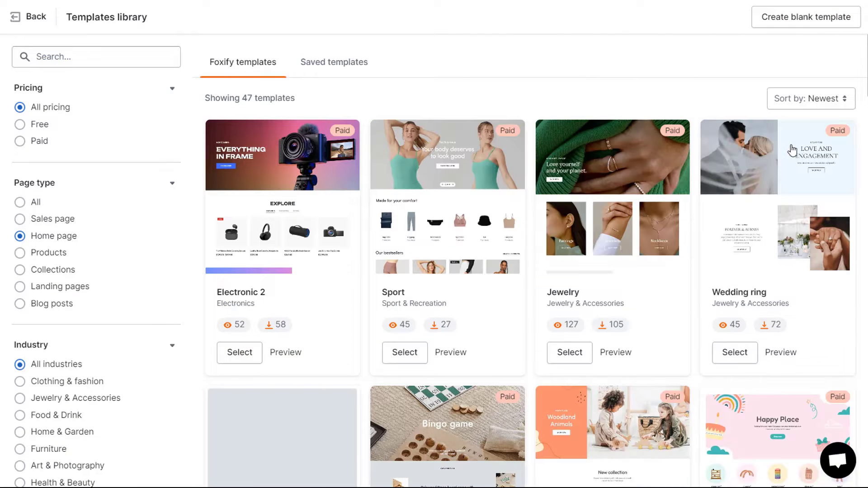
scroll(428, 120, down, 2)
scroll(427, 120, down, 7)
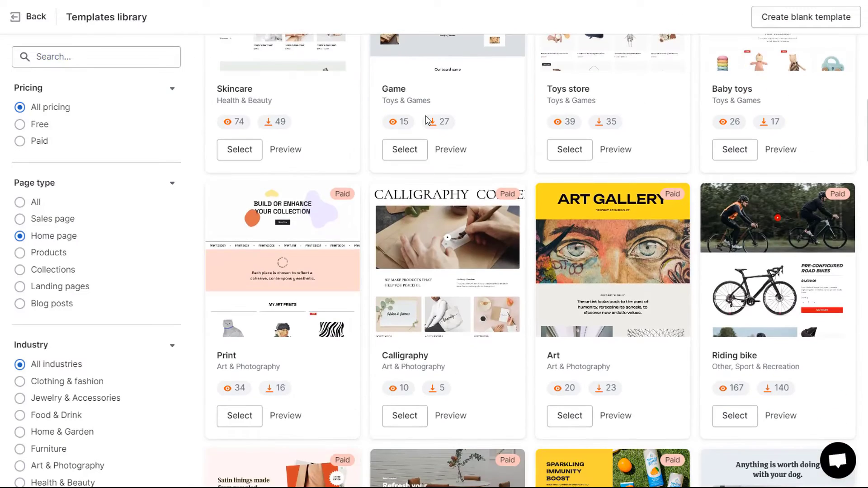
scroll(427, 120, up, 9)
scroll(426, 119, up, 1)
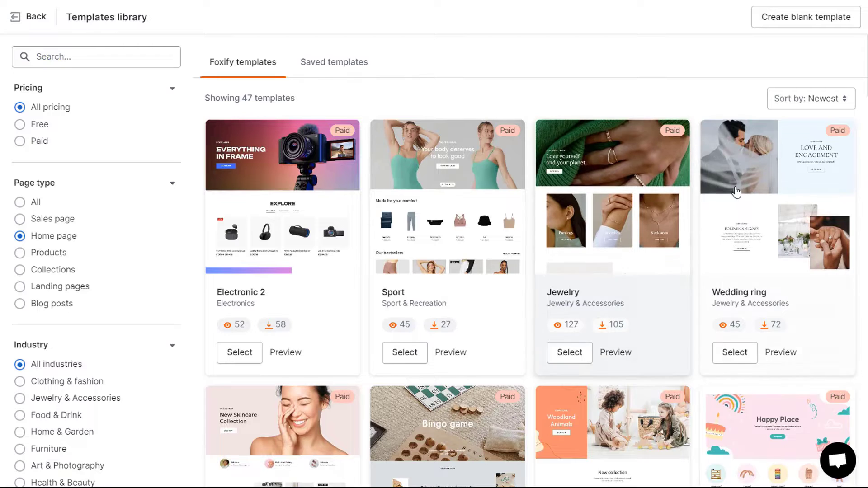
click(816, 18)
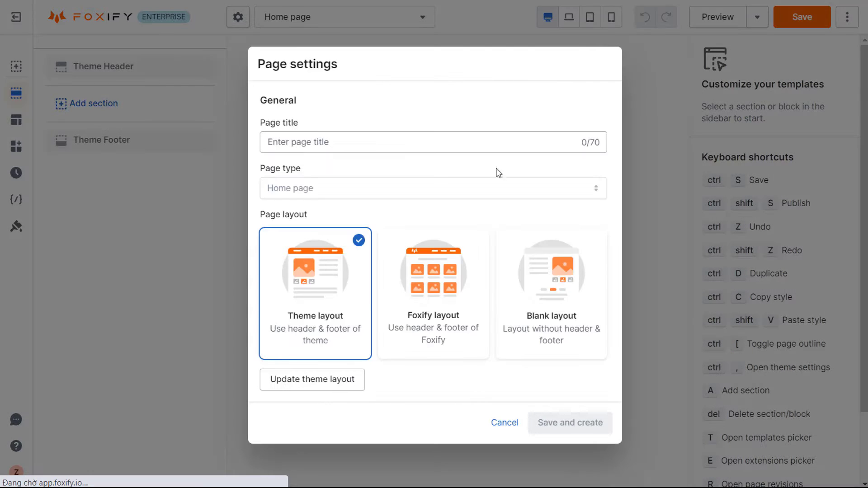
click(515, 324)
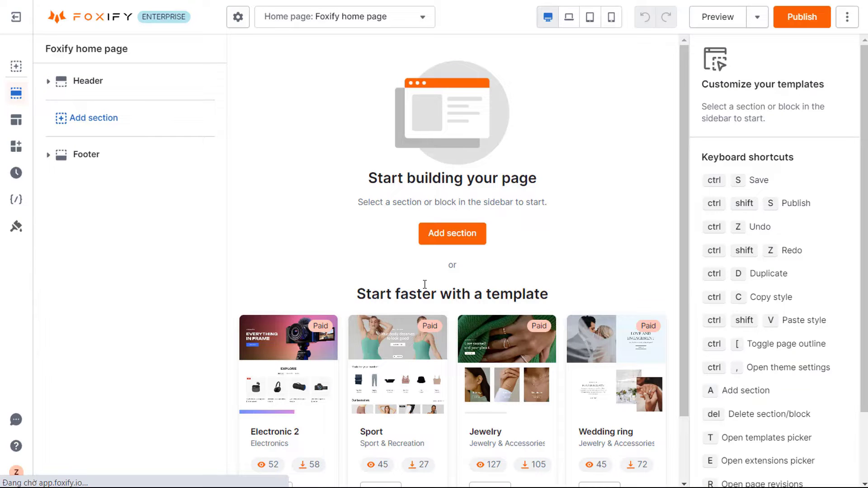
Step: Add the Video hero section and set a 704 px wide SWAROVSKI transparent-header logo
text(a)
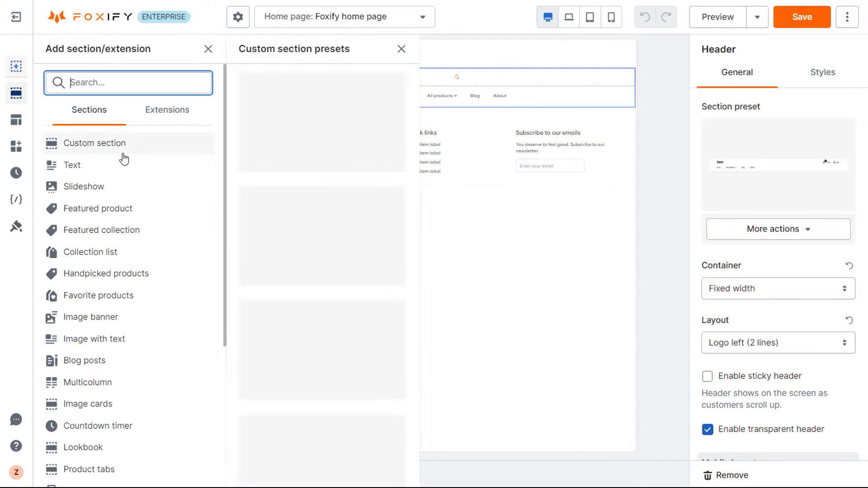
text(video)
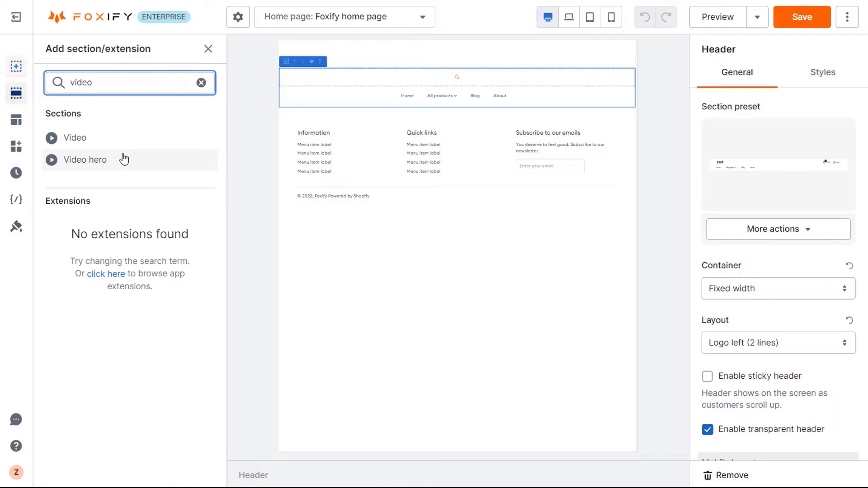
click(133, 159)
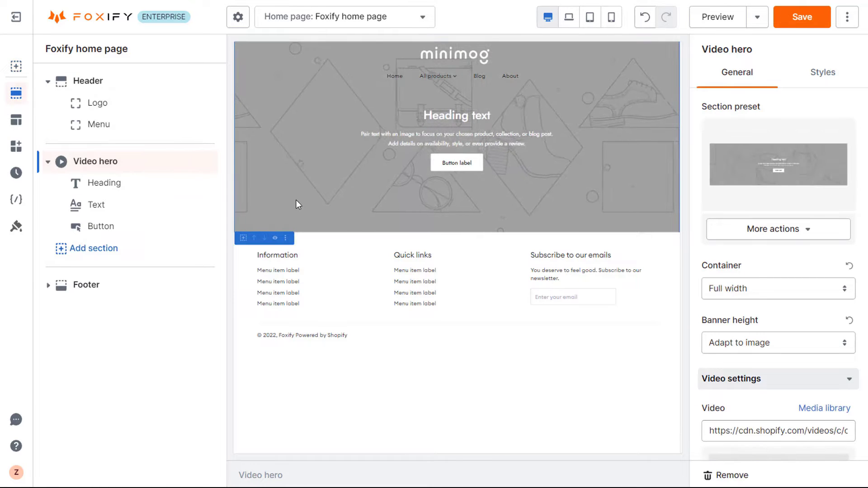
click(127, 82)
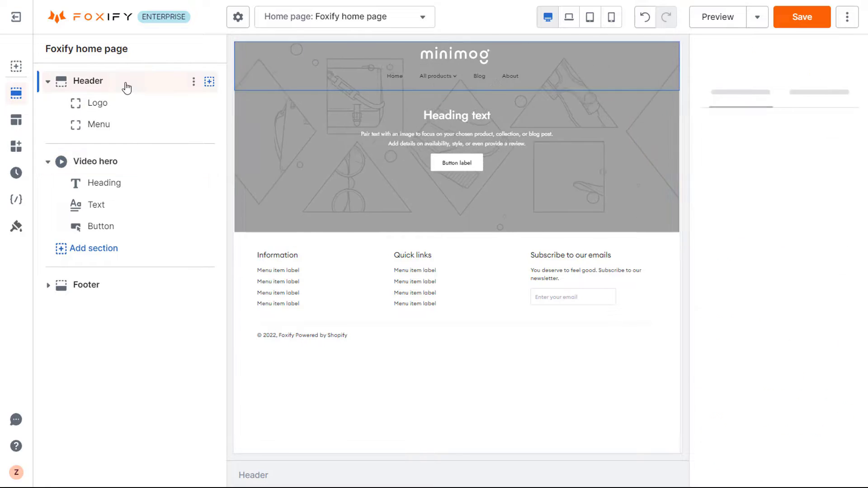
scroll(722, 174, down, 4)
scroll(747, 229, up, 4)
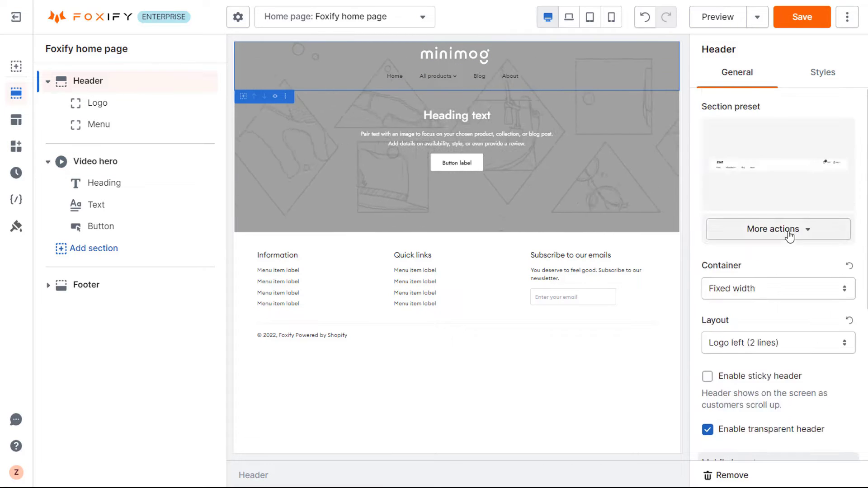
click(455, 54)
click(794, 372)
click(795, 407)
double_click(746, 409)
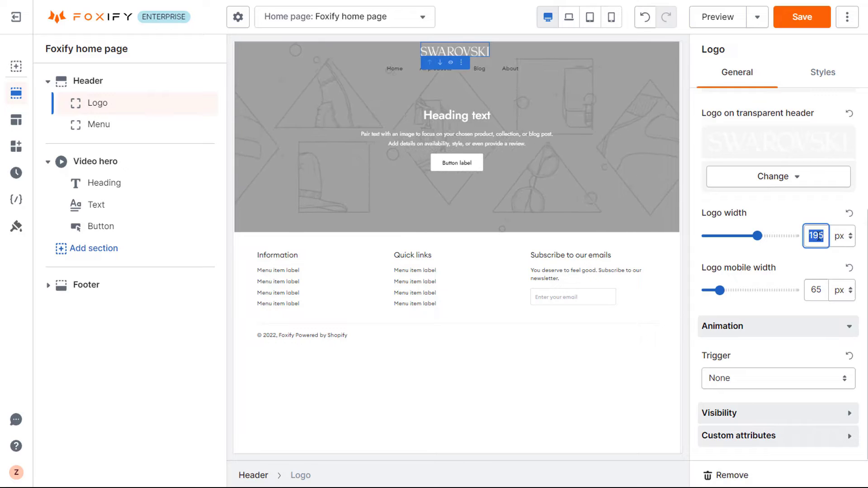
text(4)
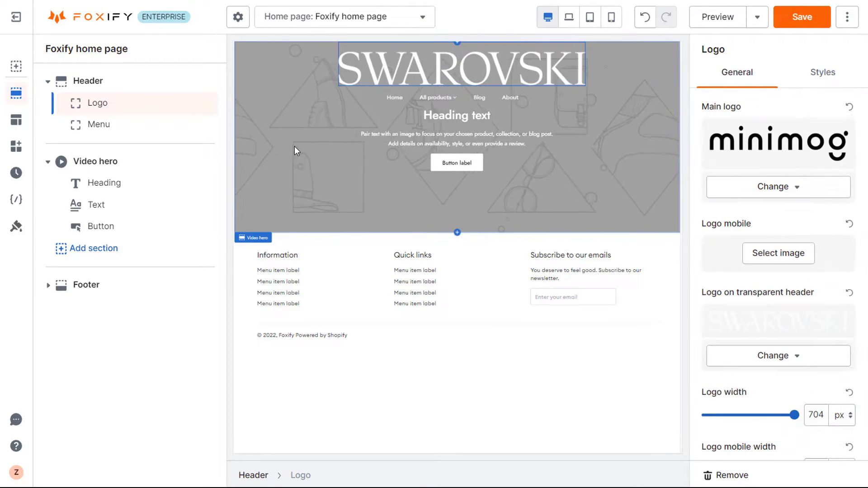
click(127, 170)
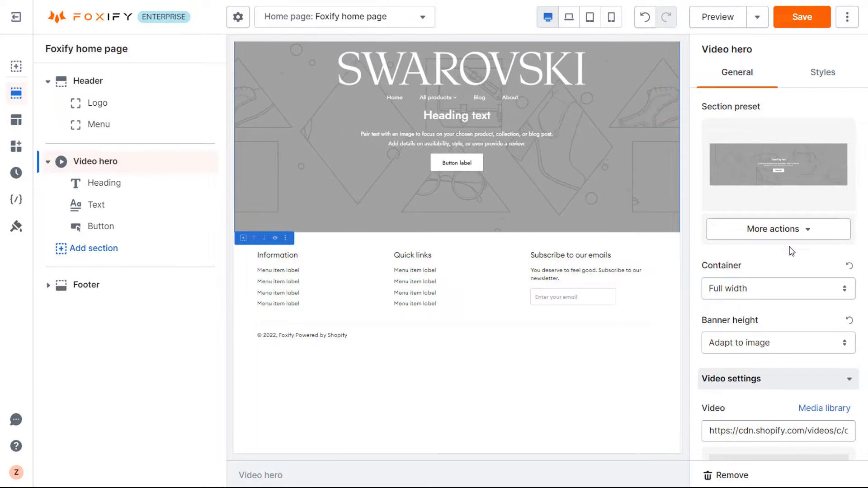
Step: Make the hero full-width and Large, apply a new hero video, and set a 16% overlay
click(775, 289)
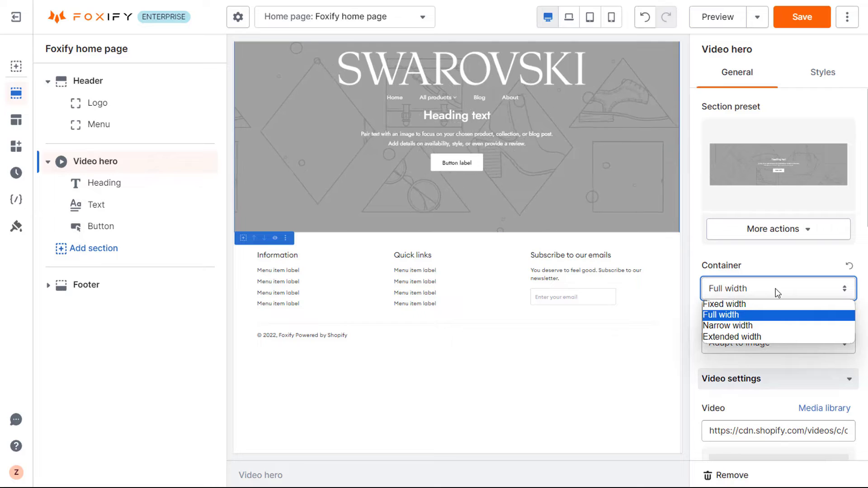
click(767, 312)
click(744, 343)
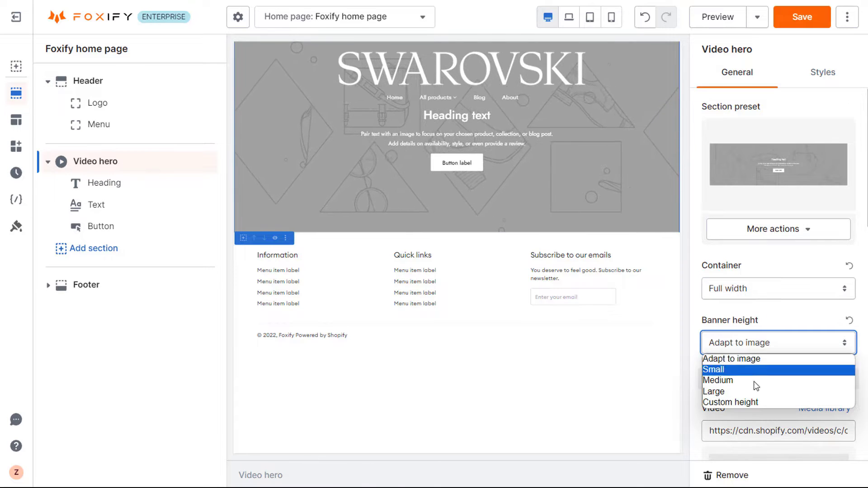
click(751, 393)
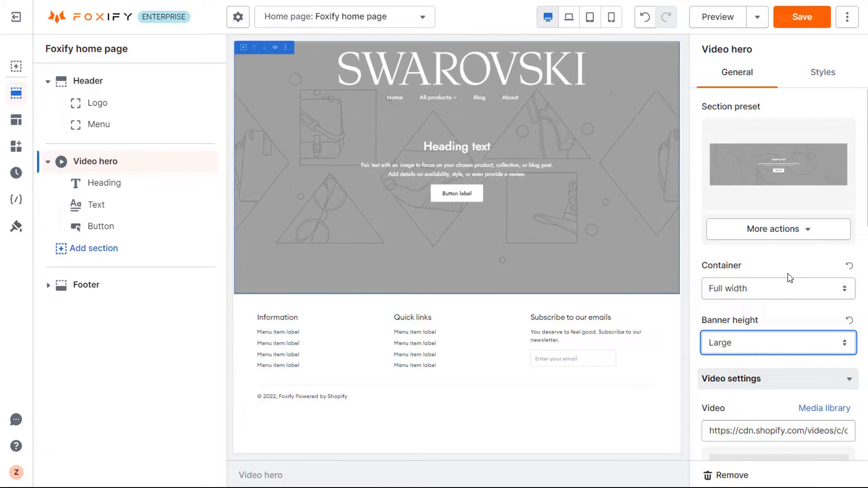
scroll(789, 277, down, 5)
click(800, 249)
click(820, 176)
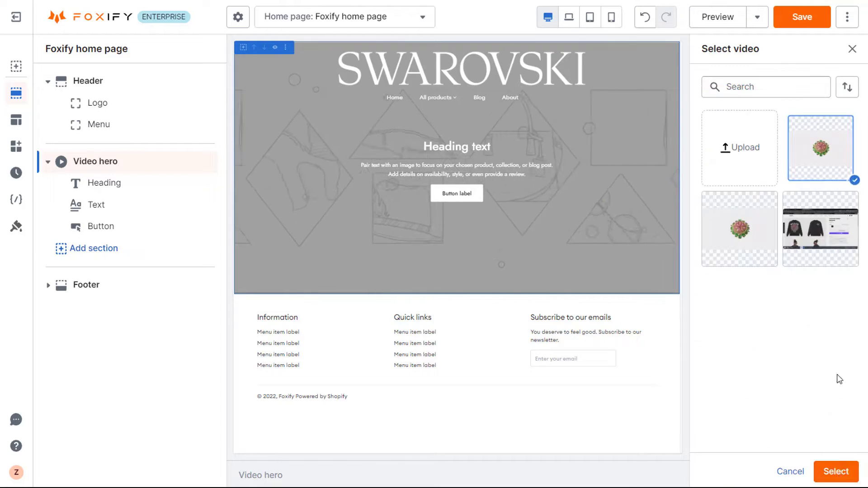
click(833, 471)
drag(743, 399, 722, 400)
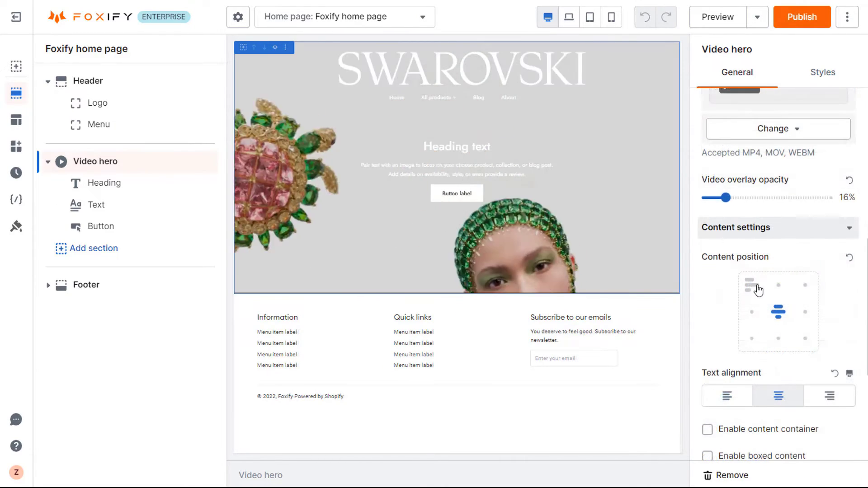
Step: Position the hero content at middle-left with left-aligned text
click(752, 285)
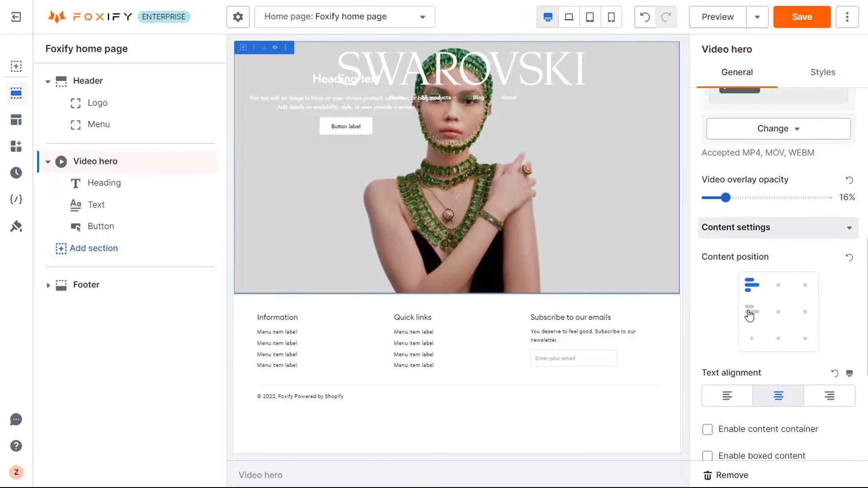
click(752, 312)
click(750, 339)
click(778, 339)
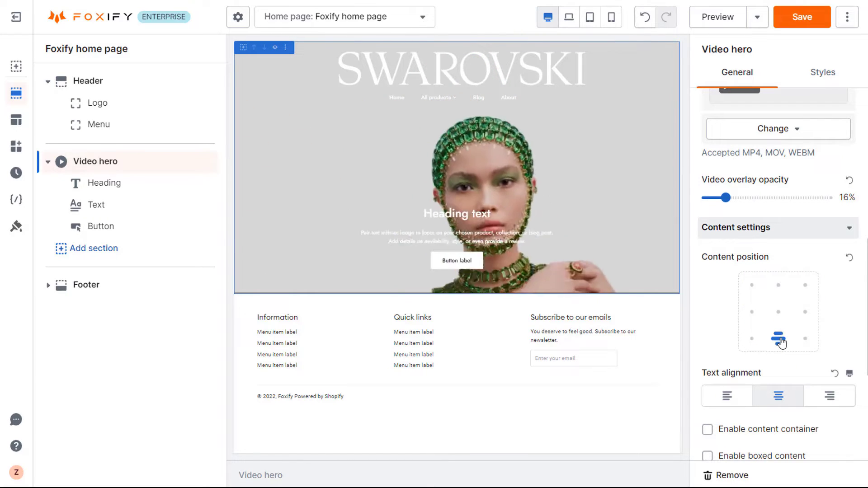
click(778, 312)
click(753, 312)
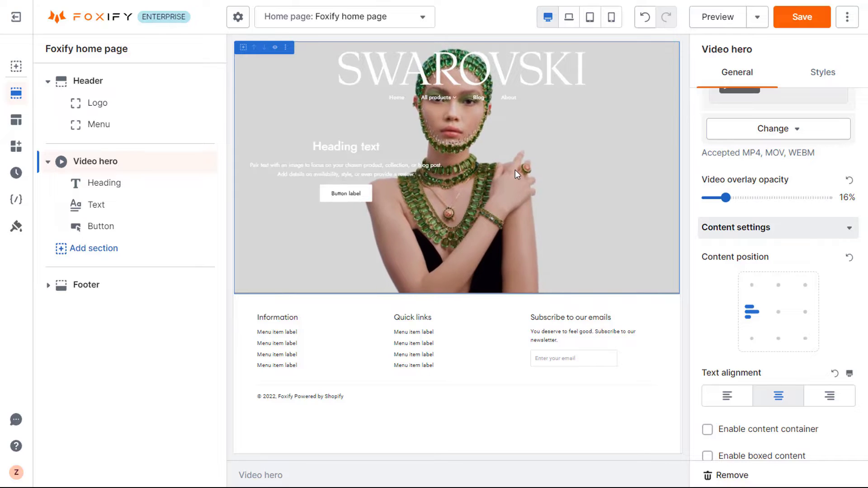
click(741, 403)
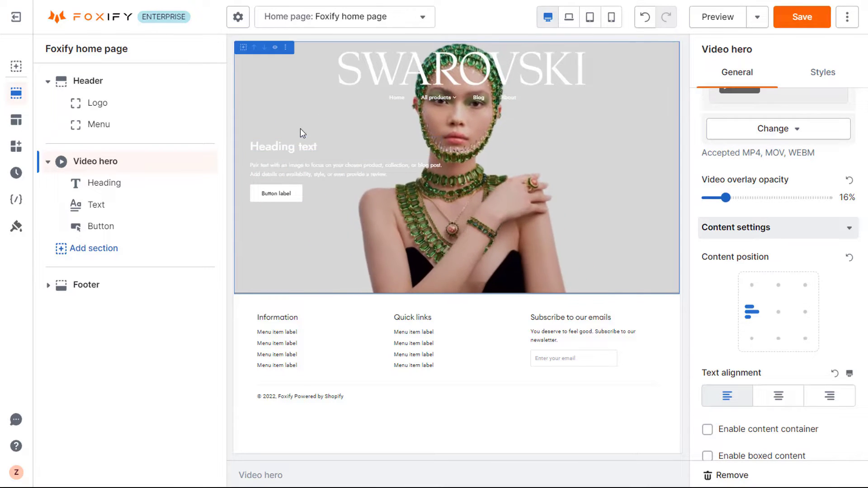
Step: Lower the heading with a larger top margin and set its font to NovareseStd Medium
click(291, 143)
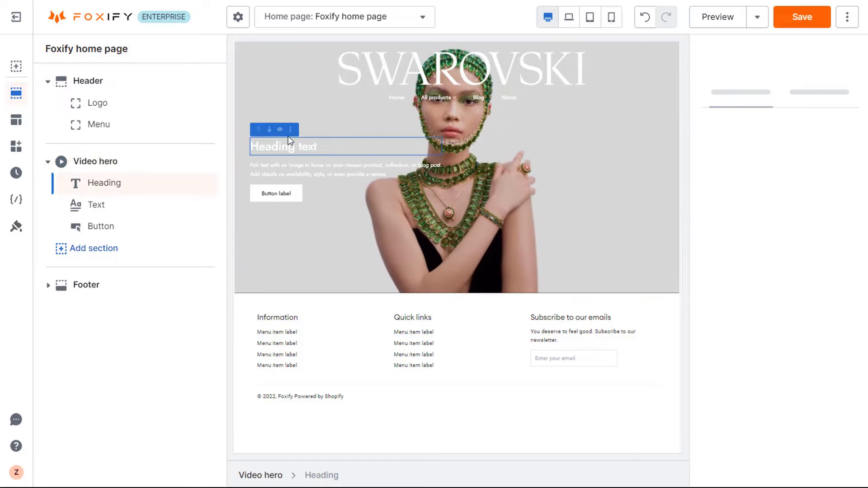
drag(316, 140, 311, 177)
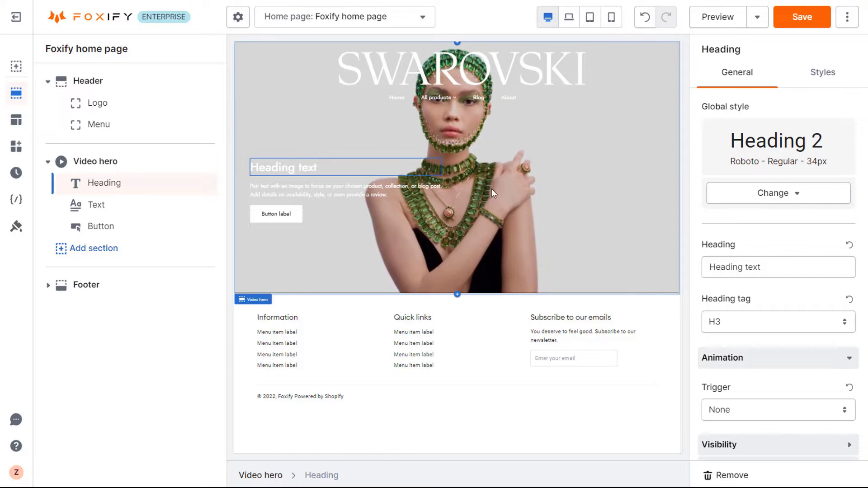
click(813, 73)
click(792, 199)
click(787, 231)
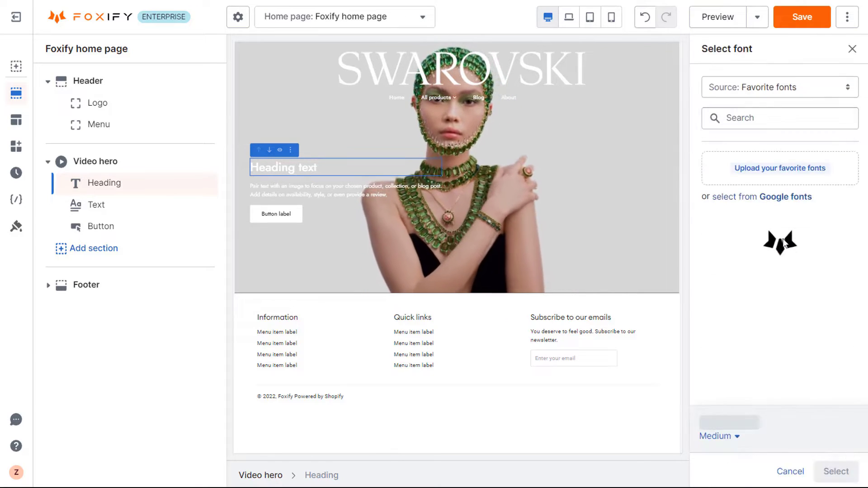
click(787, 91)
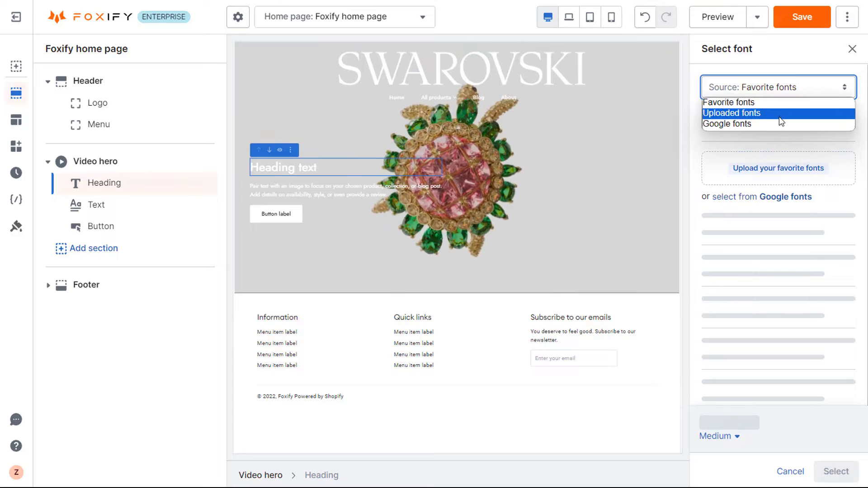
click(781, 113)
mouse_move(832, 231)
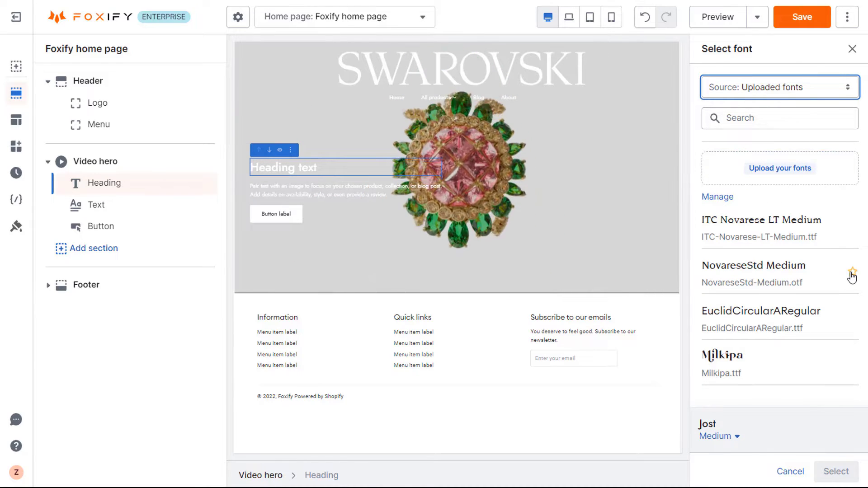
mouse_move(841, 267)
click(767, 274)
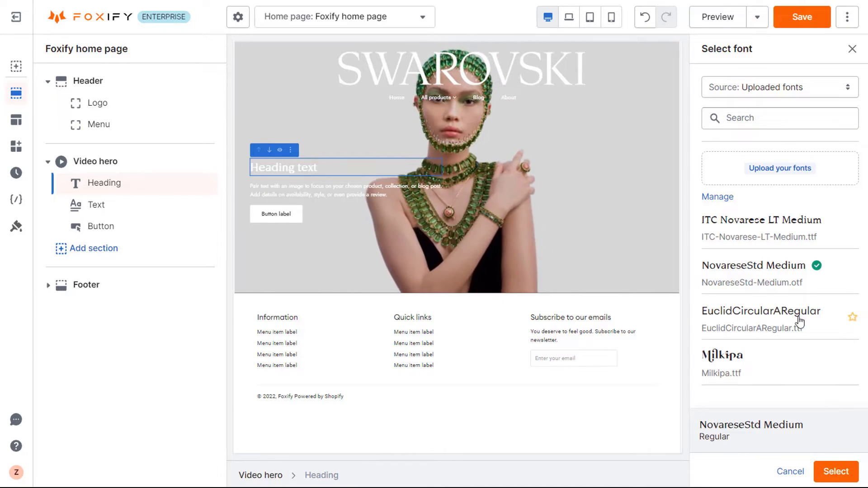
click(836, 470)
Step: Colour the heading #222222 and change its text to 'Reinventing Wonder'
click(724, 199)
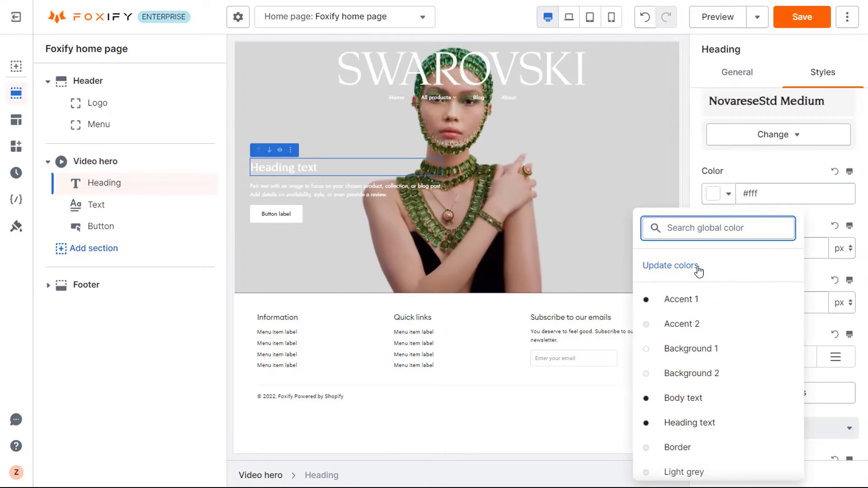
click(678, 299)
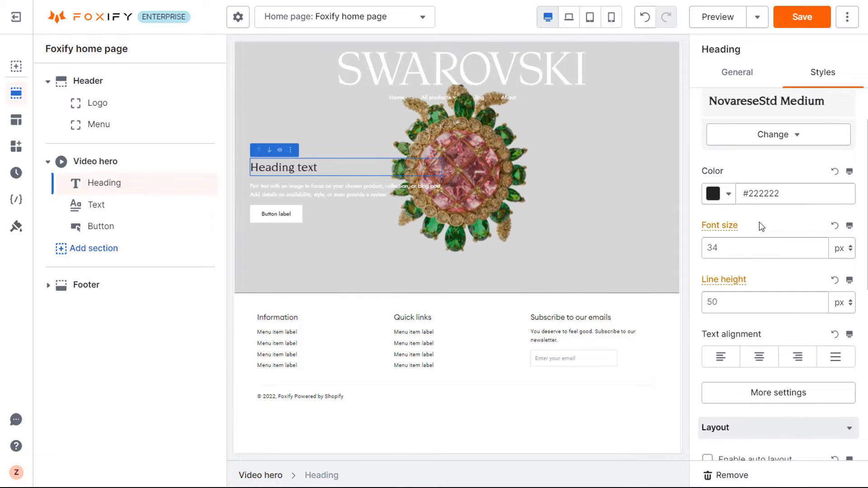
scroll(762, 227, up, 1)
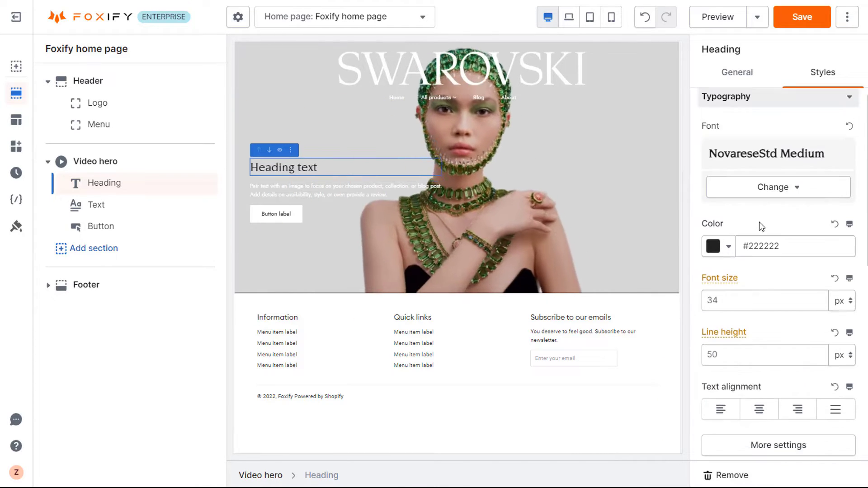
scroll(763, 227, down, 2)
click(711, 247)
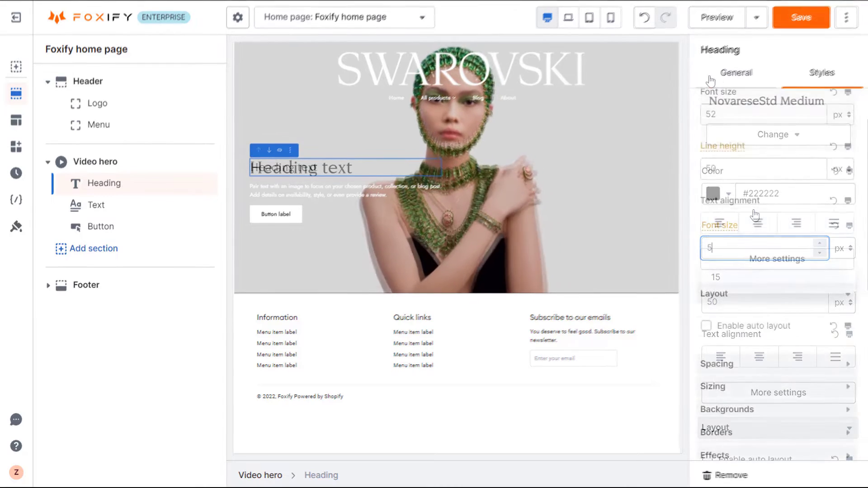
text(Reinventing)
text( Wonder)
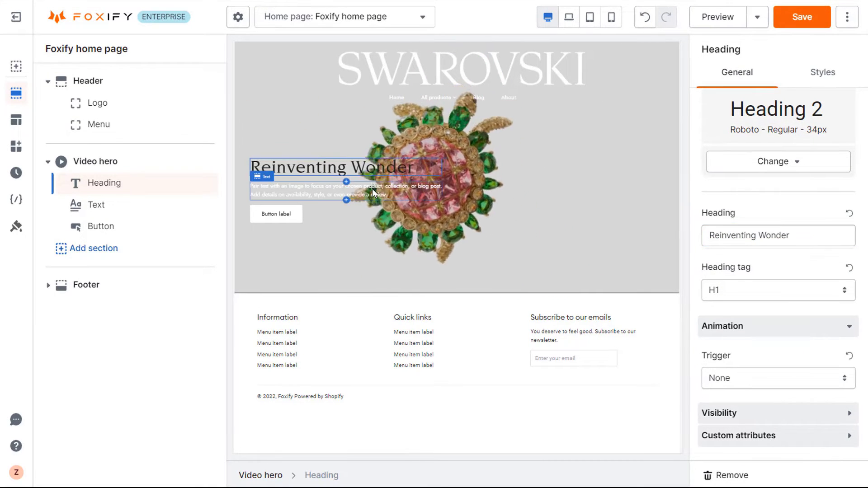
click(372, 189)
Step: Replace the subtext with 'Dare to layer with wild abandon' in EuclidCircularARegular
click(700, 298)
key(ctrl+a)
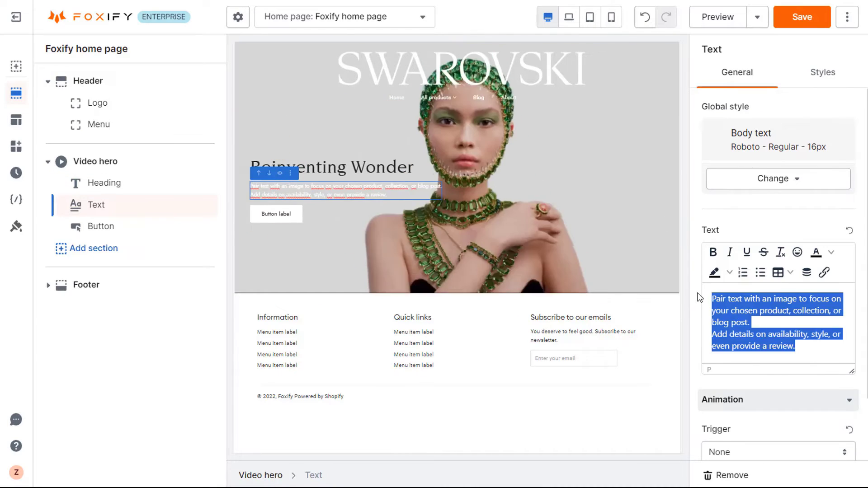
text(Dare to layer with wild abandon)
click(820, 72)
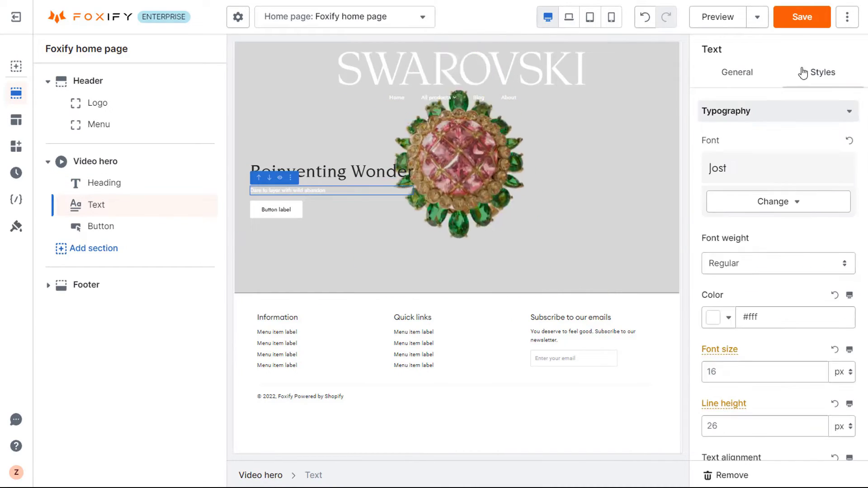
click(778, 199)
click(780, 87)
click(799, 112)
click(851, 319)
click(837, 472)
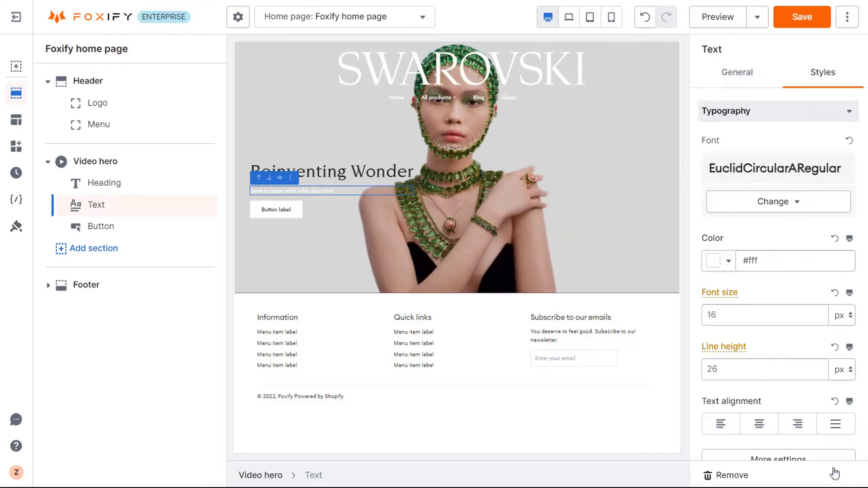
Step: Make the subtext #222222 at 24 px font size
click(715, 258)
click(752, 223)
scroll(752, 225, down, 2)
click(748, 247)
text(24)
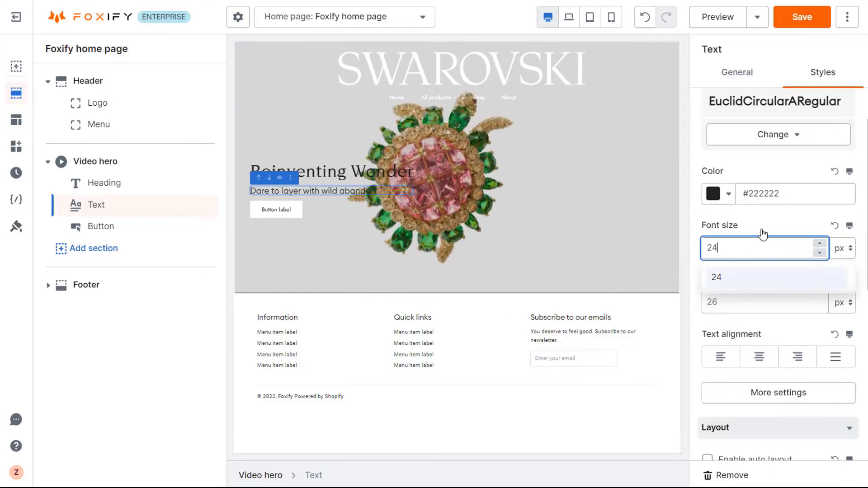
key(Return)
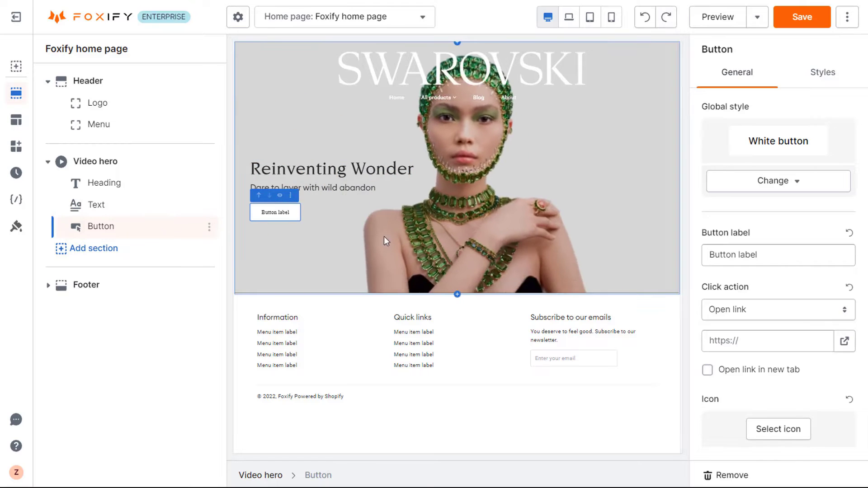
Step: Change the button label to 'Discover more', keeping its click action on Open link
click(750, 259)
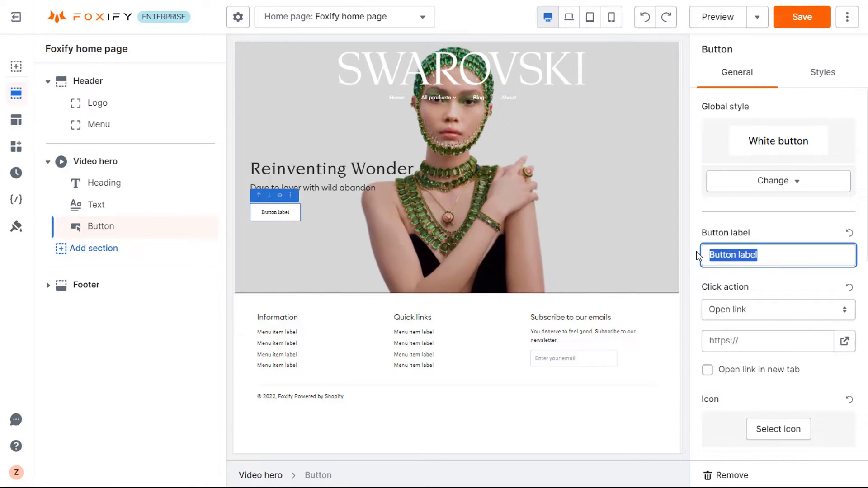
text(Discover more)
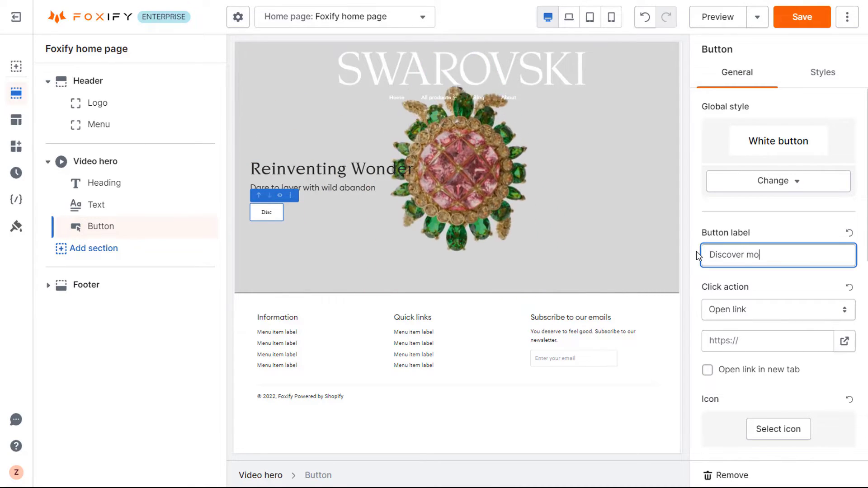
click(810, 312)
click(802, 325)
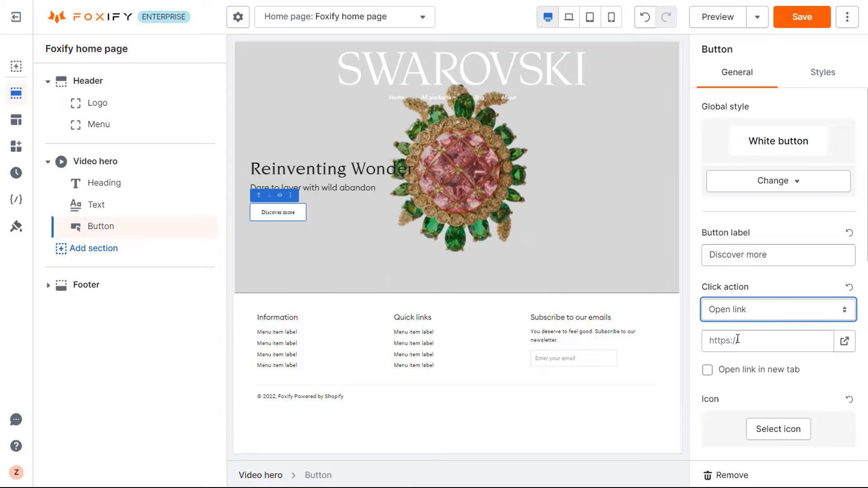
scroll(737, 339, down, 2)
scroll(738, 339, up, 2)
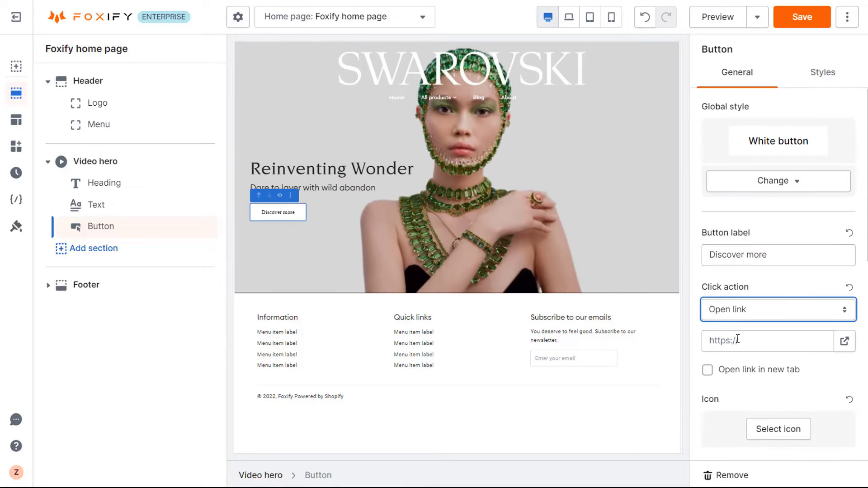
Step: Set the button font to EuclidCircularARegular at 20 px
click(817, 83)
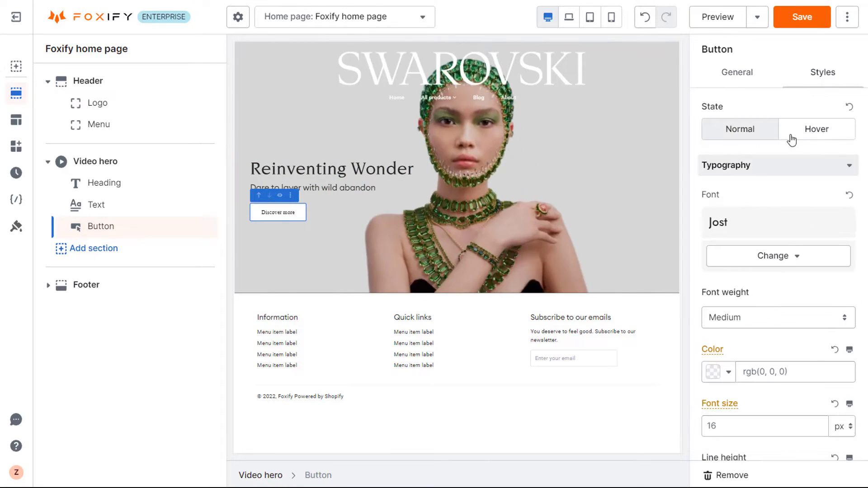
click(795, 287)
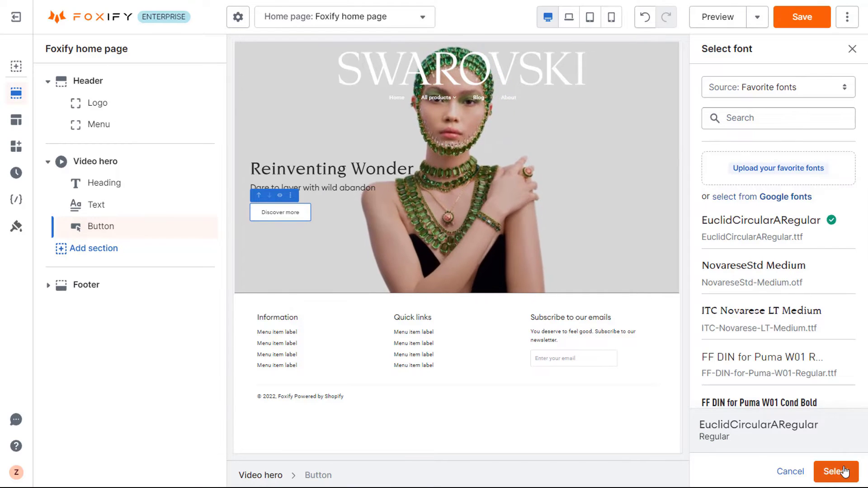
click(844, 472)
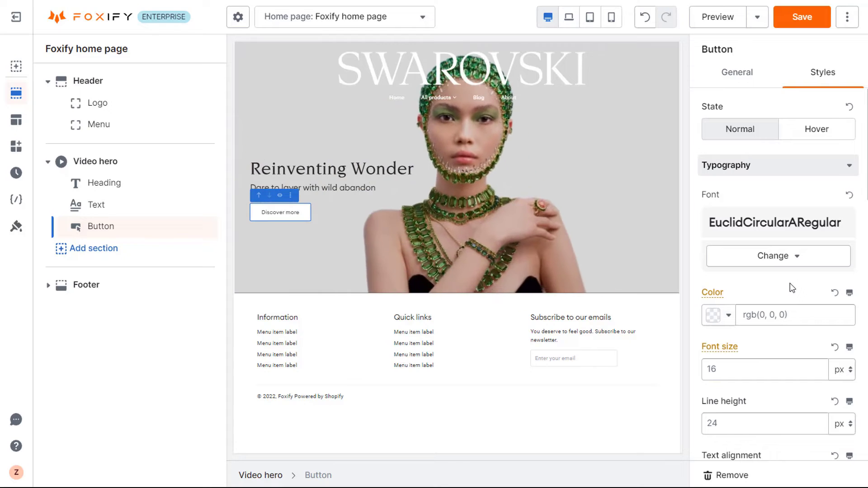
scroll(790, 285, down, 2)
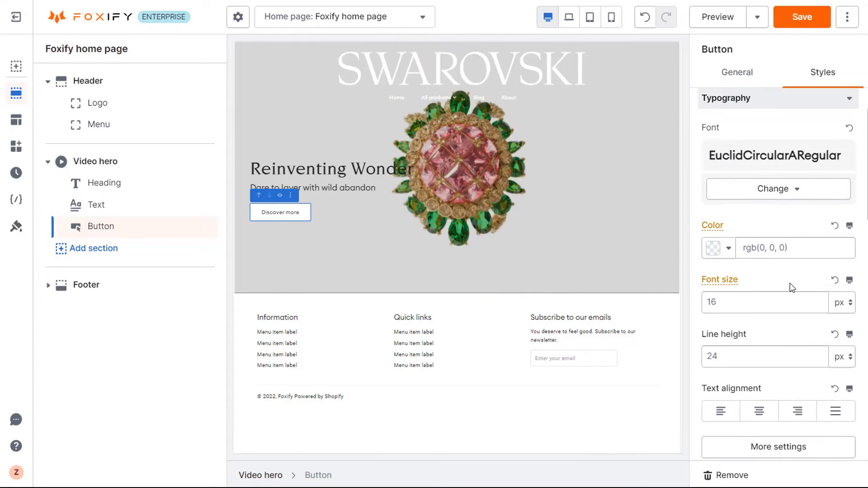
click(776, 309)
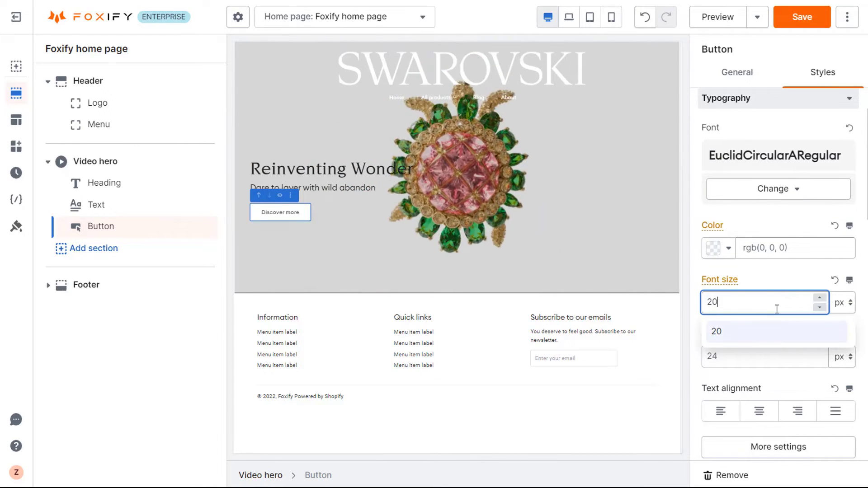
scroll(791, 279, down, 4)
scroll(790, 271, up, 6)
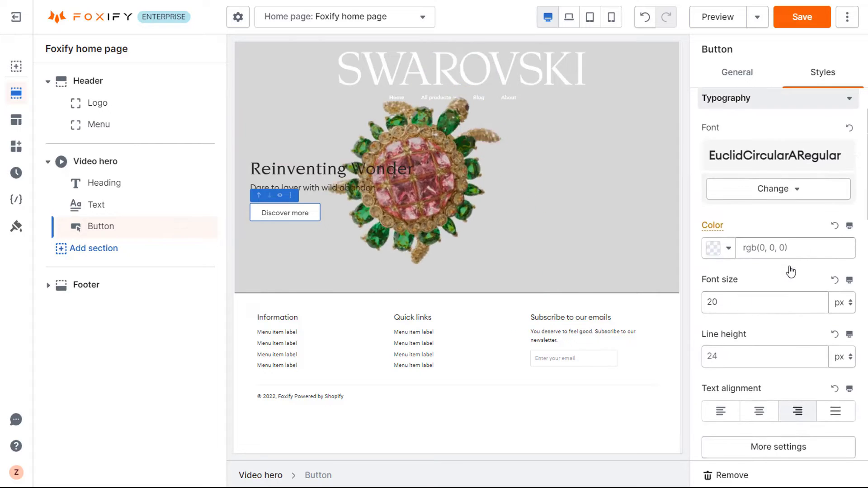
Step: Set the button text colour to Accent 1 and make its background fully transparent
click(728, 320)
click(754, 112)
scroll(767, 200, down, 8)
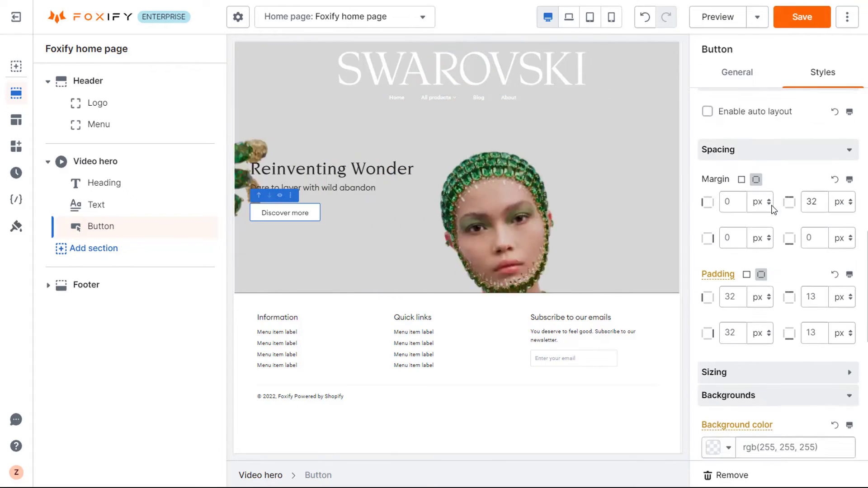
click(728, 246)
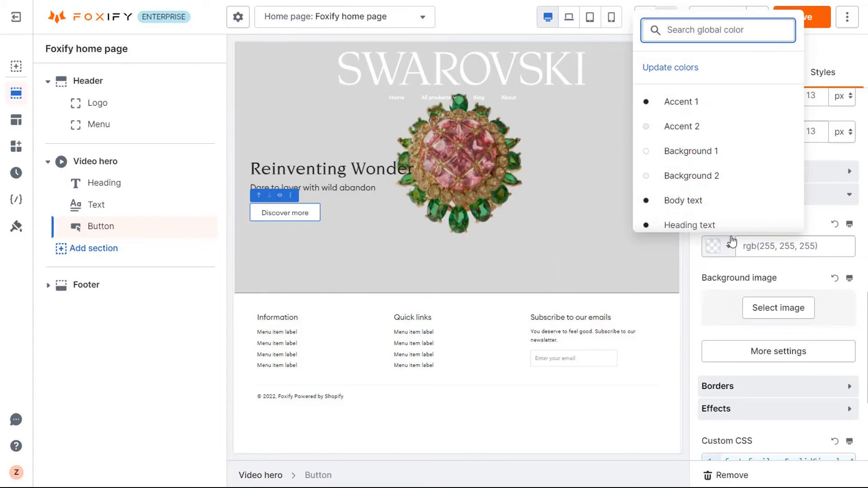
click(777, 252)
drag(670, 292, 533, 292)
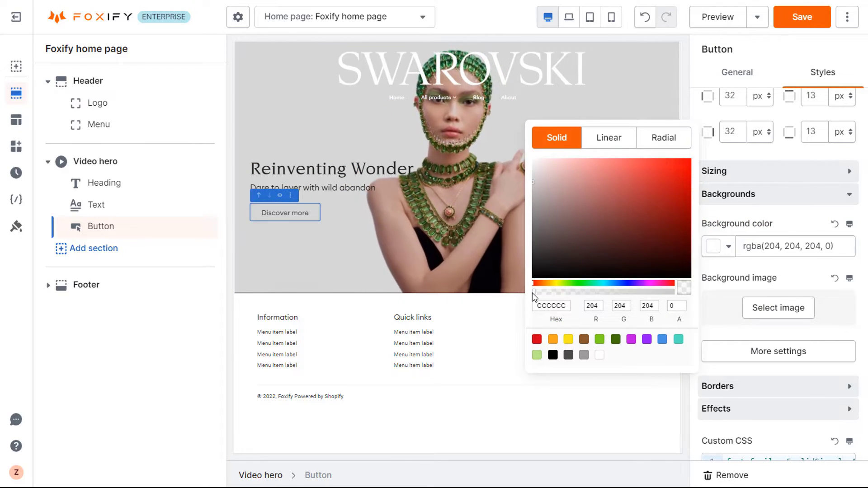
click(773, 267)
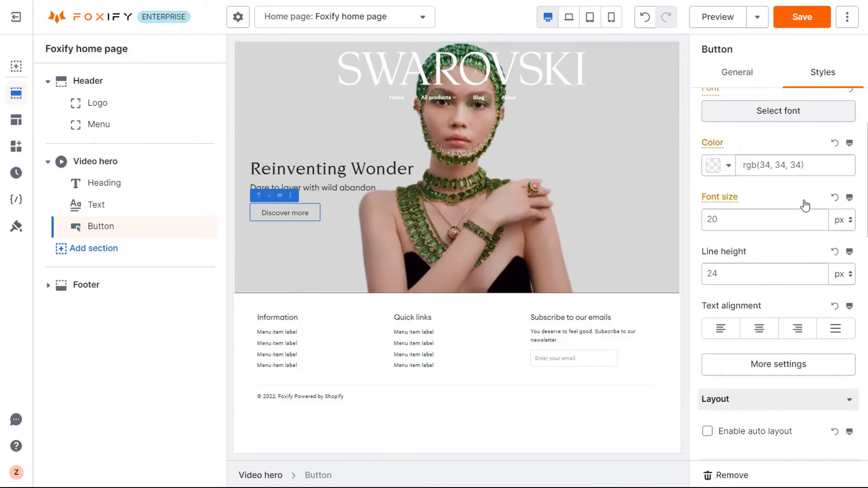
Step: Reapply EuclidCircularARegular from favourite fonts and set the background colour to #222222
click(775, 110)
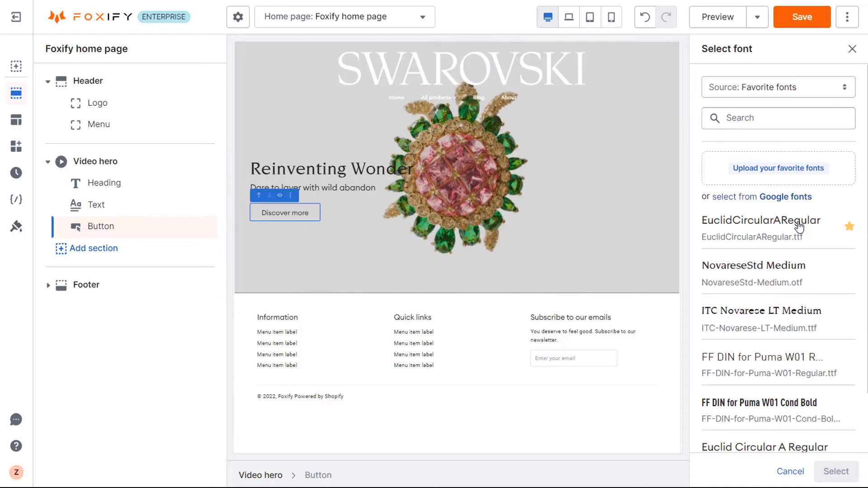
double_click(799, 225)
scroll(775, 285, down, 3)
click(727, 178)
click(667, 336)
scroll(774, 233, down, 6)
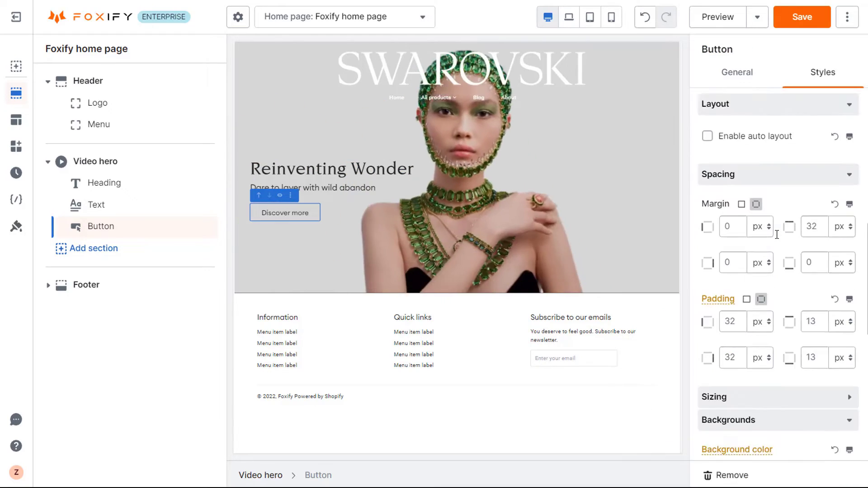
scroll(760, 271, down, 3)
click(727, 310)
click(722, 256)
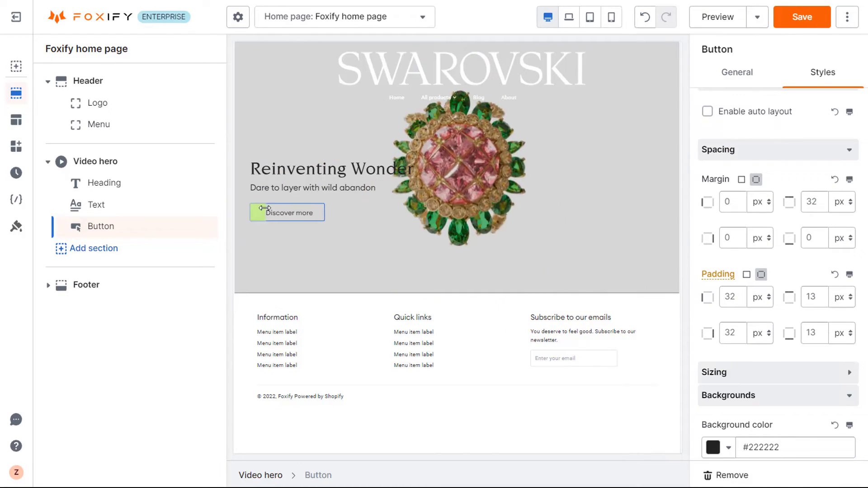
Step: Widen the button padding to 52 and add a 1 px solid #222222 border
drag(265, 208, 299, 215)
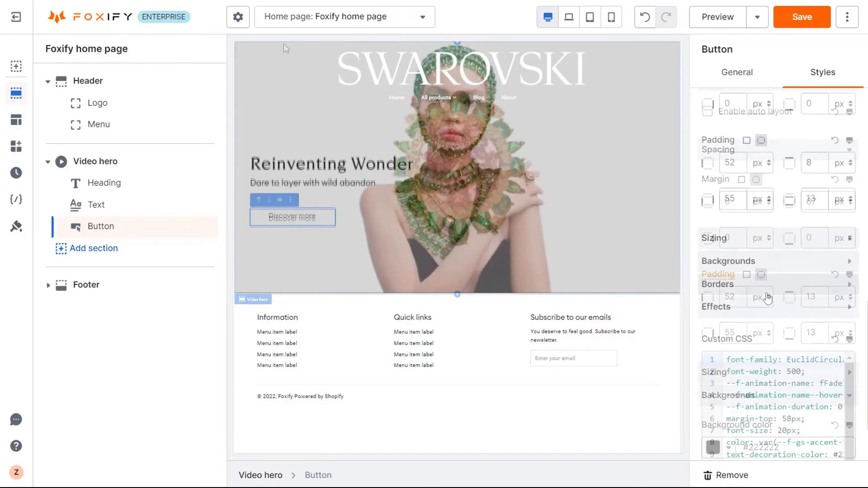
click(767, 290)
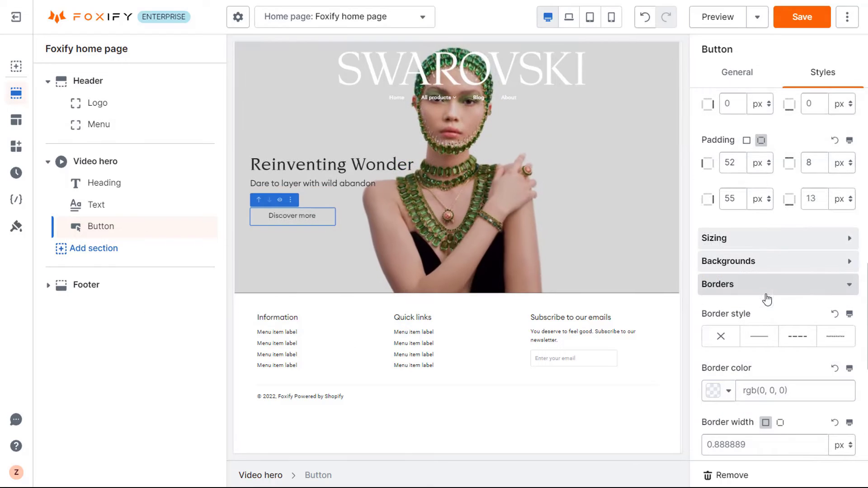
click(760, 337)
scroll(751, 280, down, 3)
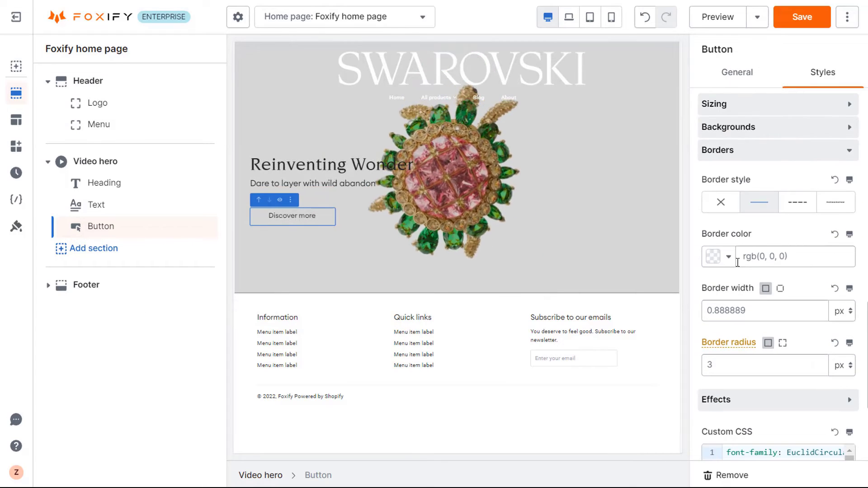
click(729, 257)
click(683, 200)
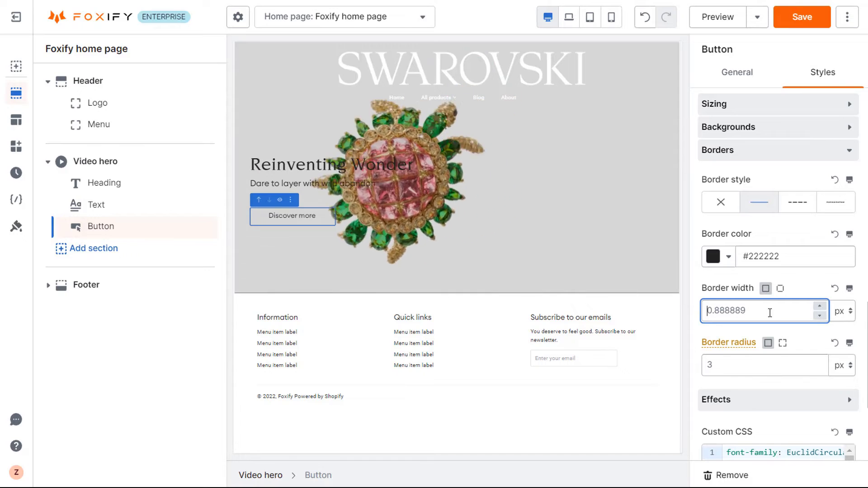
text(1)
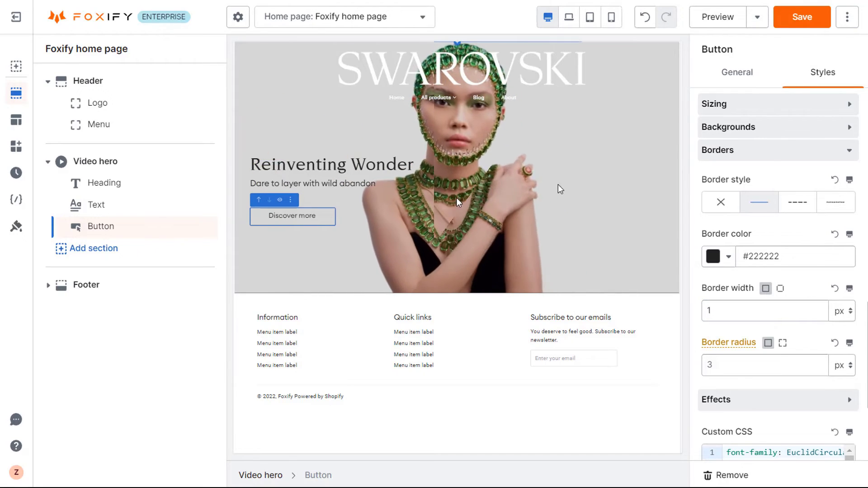
click(113, 223)
Step: Add a new Button block to the hero labelled 'Read more'
click(210, 168)
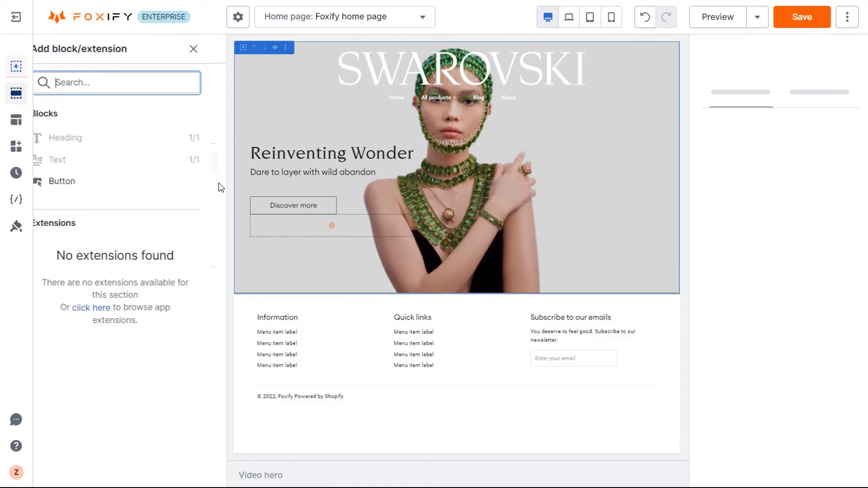
click(118, 183)
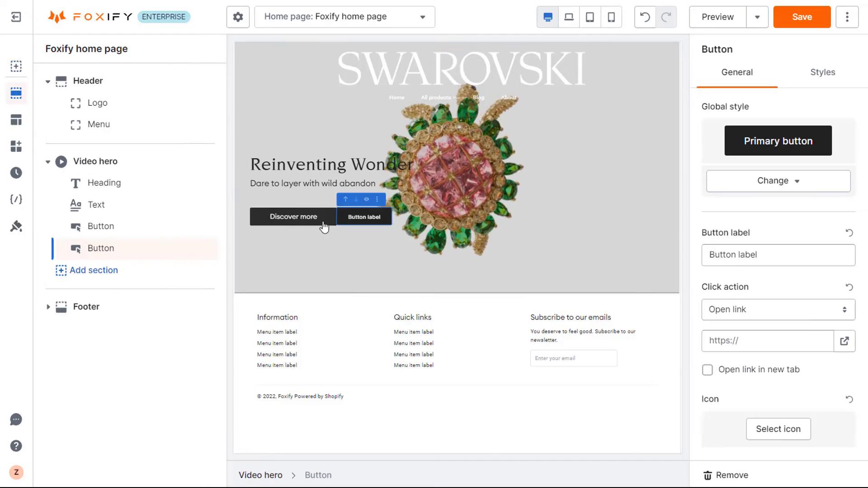
click(813, 84)
click(737, 72)
triple_click(723, 254)
text(Read more)
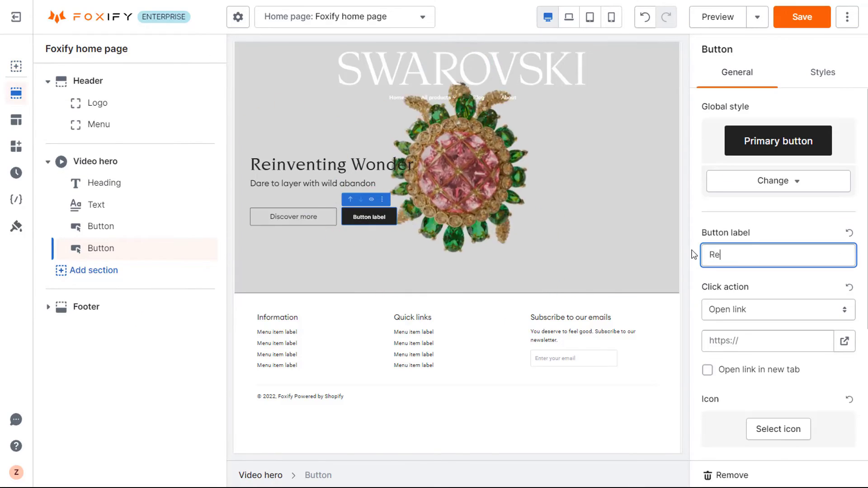
Step: Style Read more in EuclidCircularARegular with #222222 text at 20 px
click(823, 73)
click(779, 217)
click(782, 223)
click(728, 315)
scroll(778, 316, down, 5)
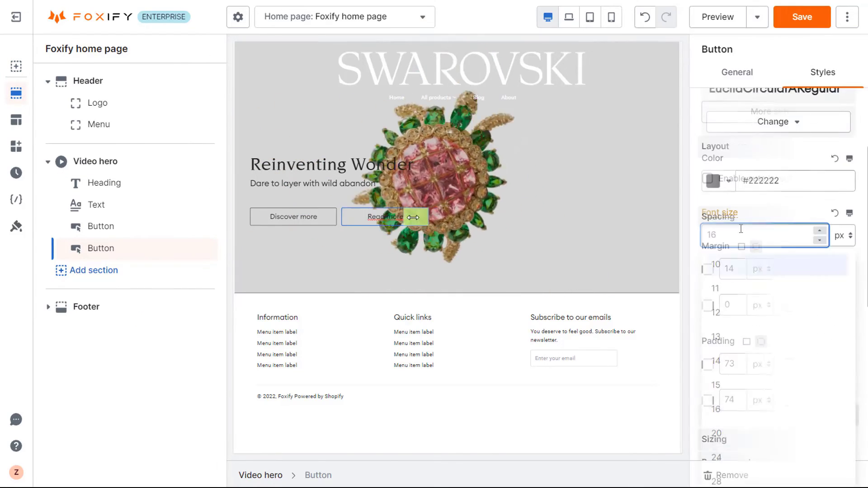
click(329, 137)
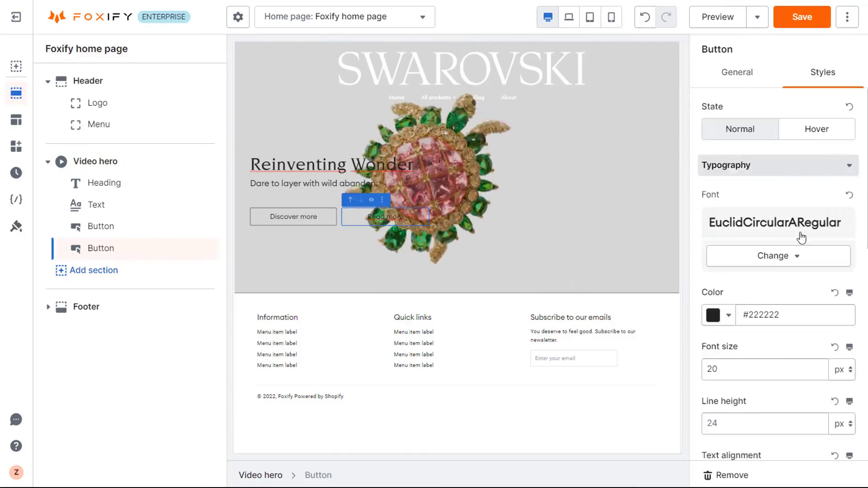
scroll(736, 389, down, 5)
scroll(761, 316, down, 3)
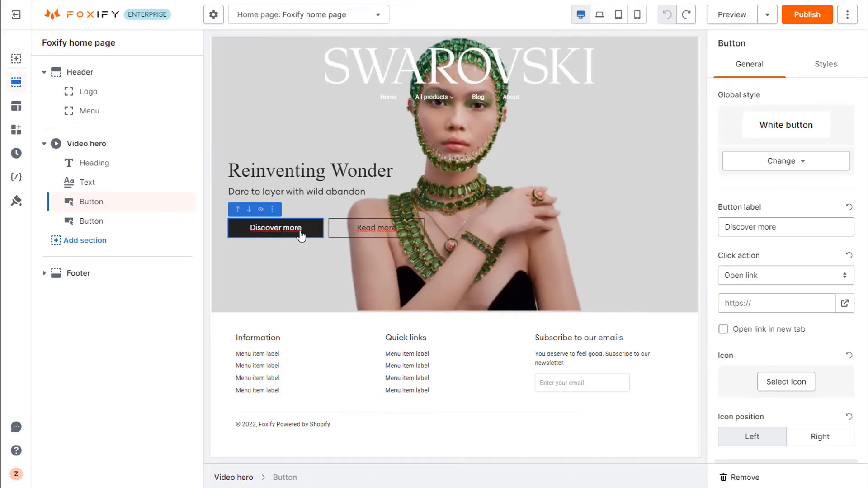
Step: Copy Discover more's style and bring up Read more's menu to paste it
right_click(281, 228)
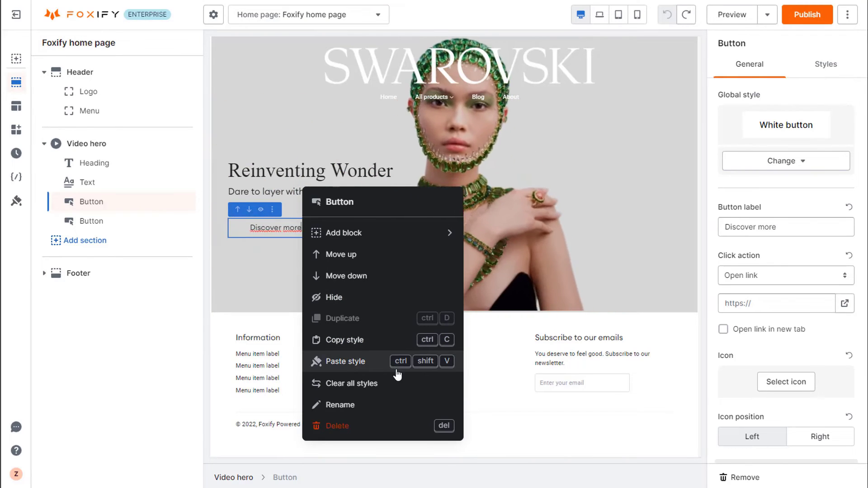
click(398, 341)
click(394, 228)
right_click(395, 228)
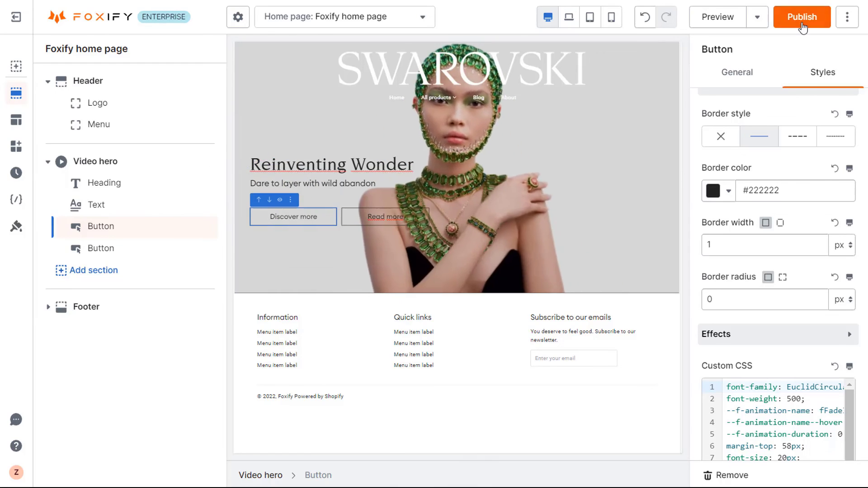
Step: Publish the home page with the new video hero section using Publish now
click(802, 20)
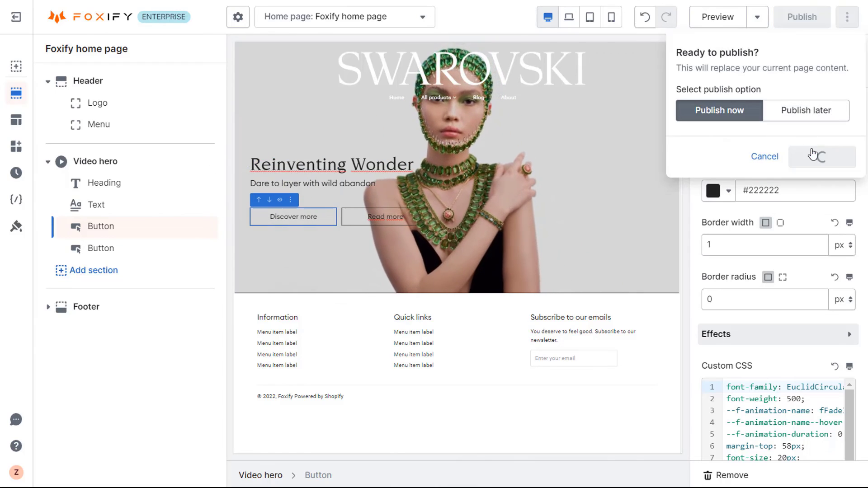